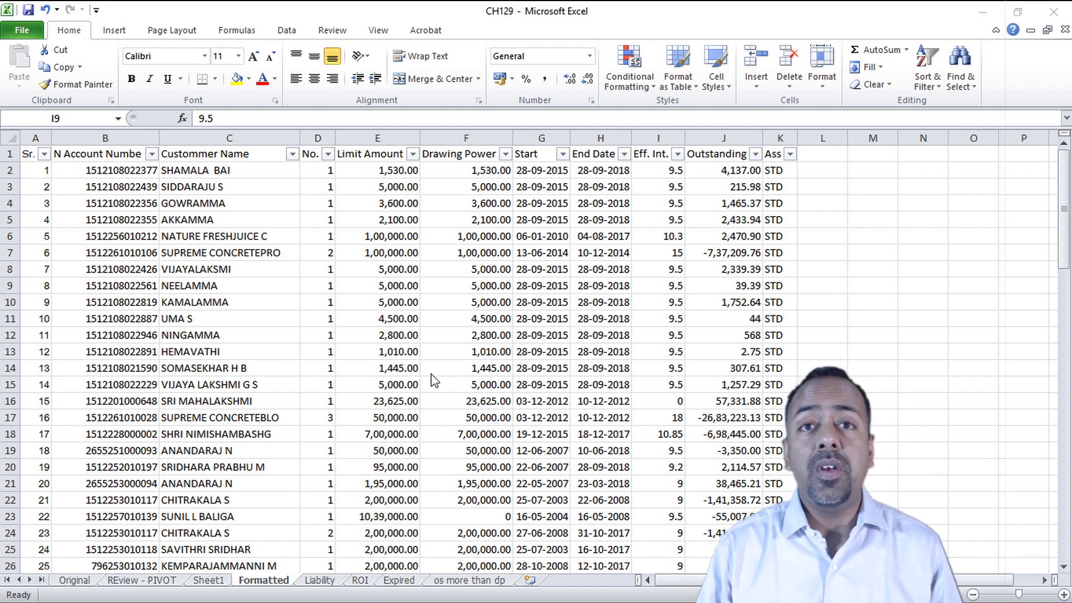
Step: Back in the workbook, head column L with 'OS>DP' in cell L1
key(alt+Tab)
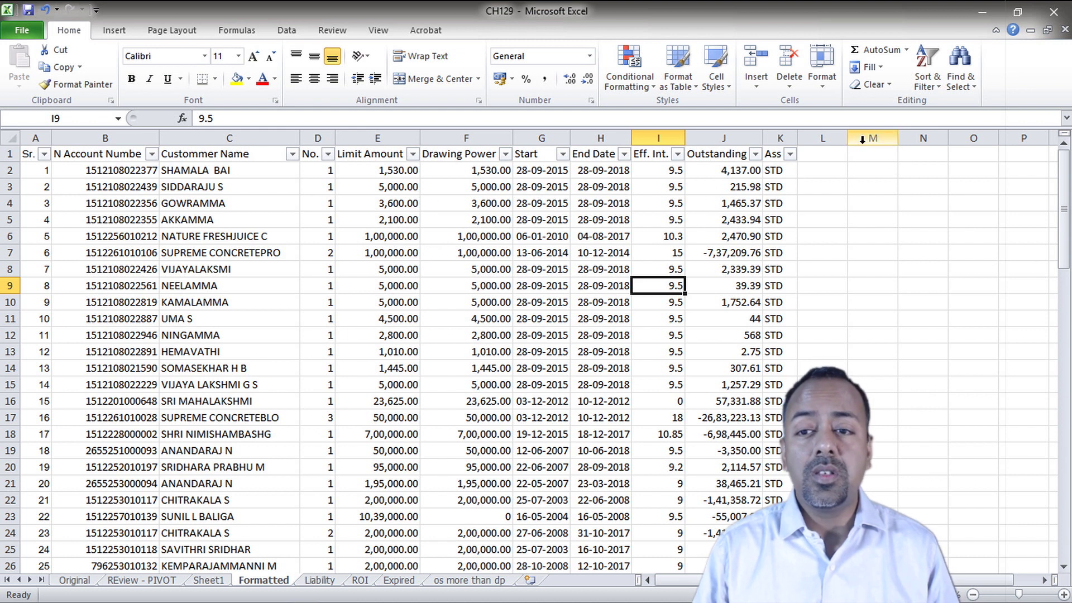
click(828, 157)
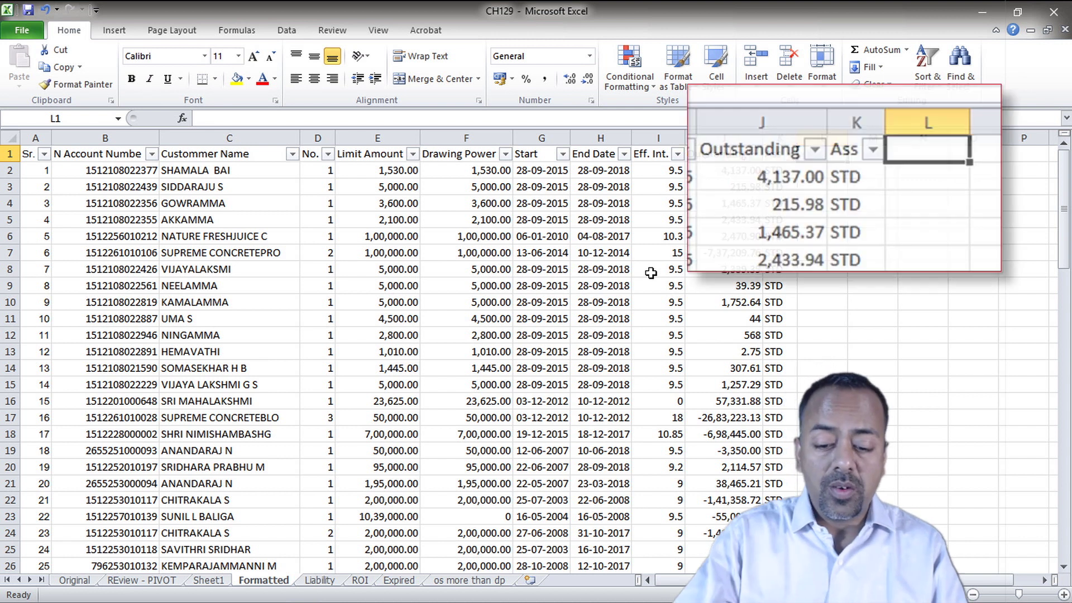
text(OS)
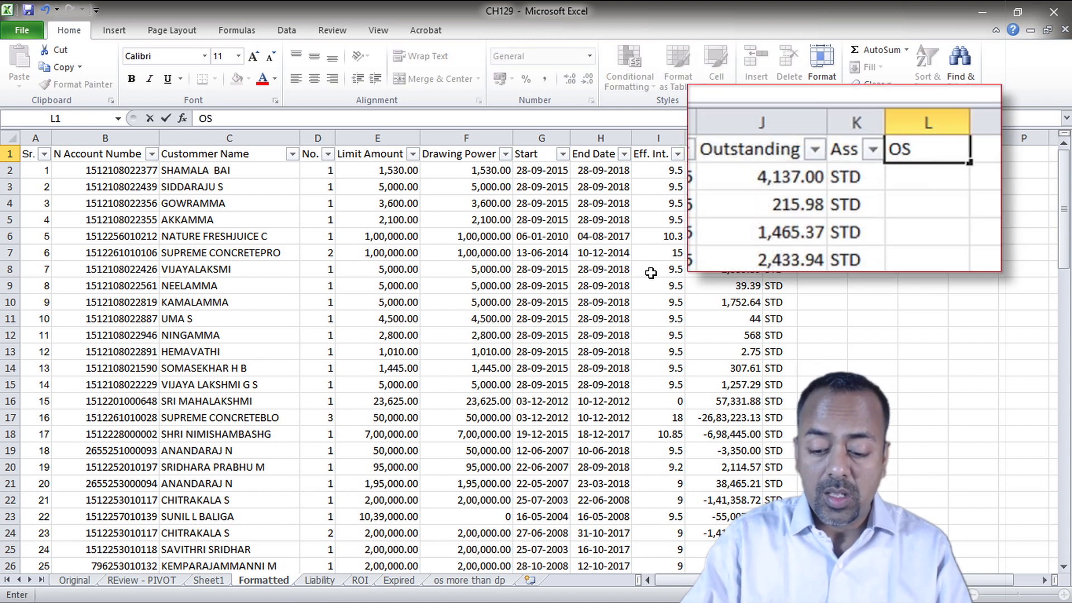
text(>DP)
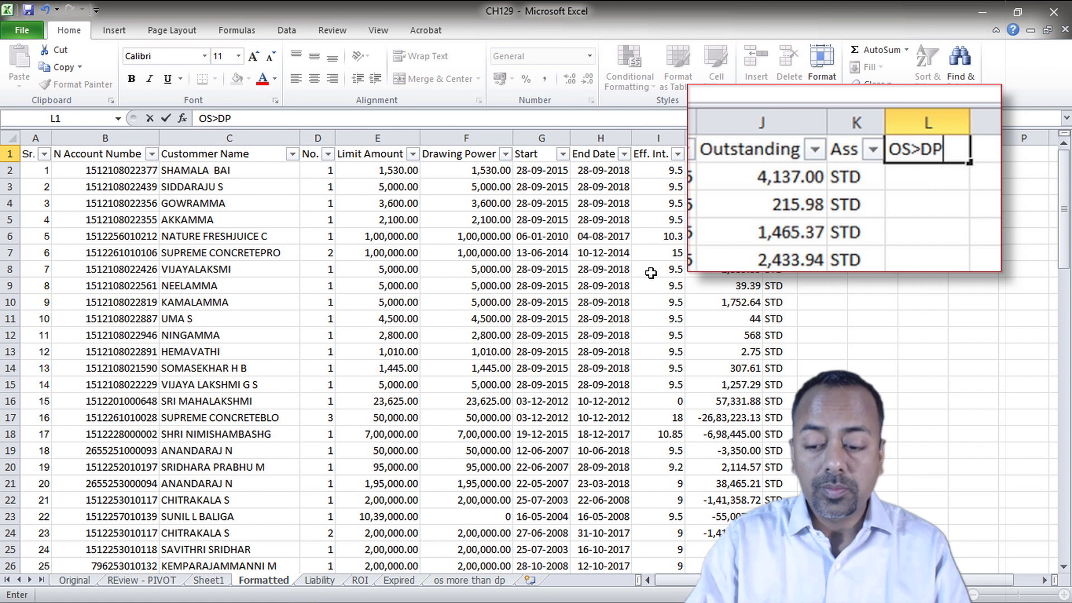
key(Return)
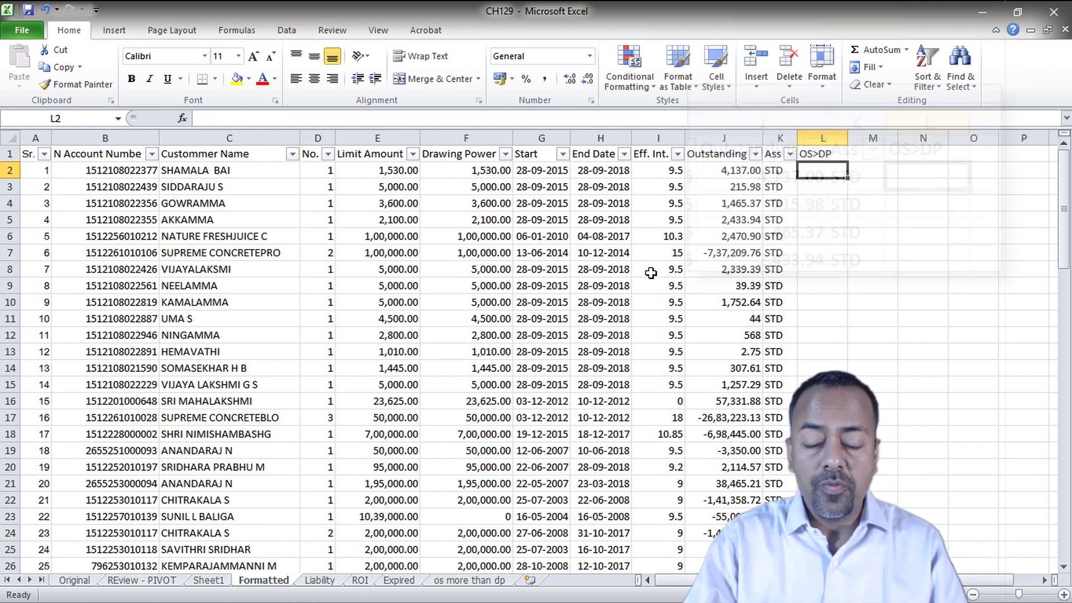
Step: Enter =J2>F2 in L2 to compare Outstanding with Drawing Power, giving TRUE
text(=)
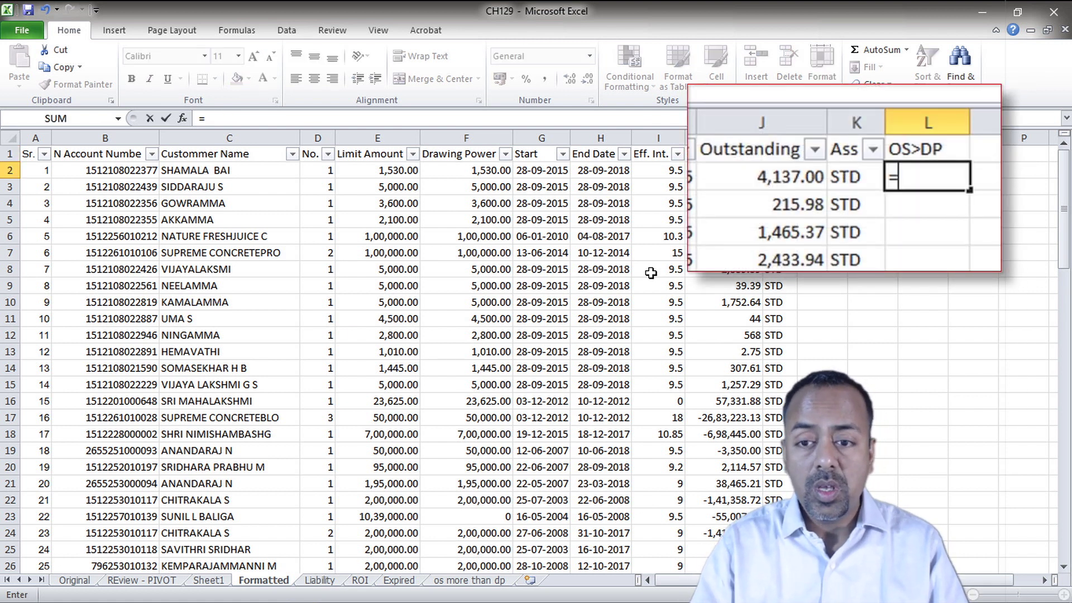
key(Left)
key(Left)
text(>)
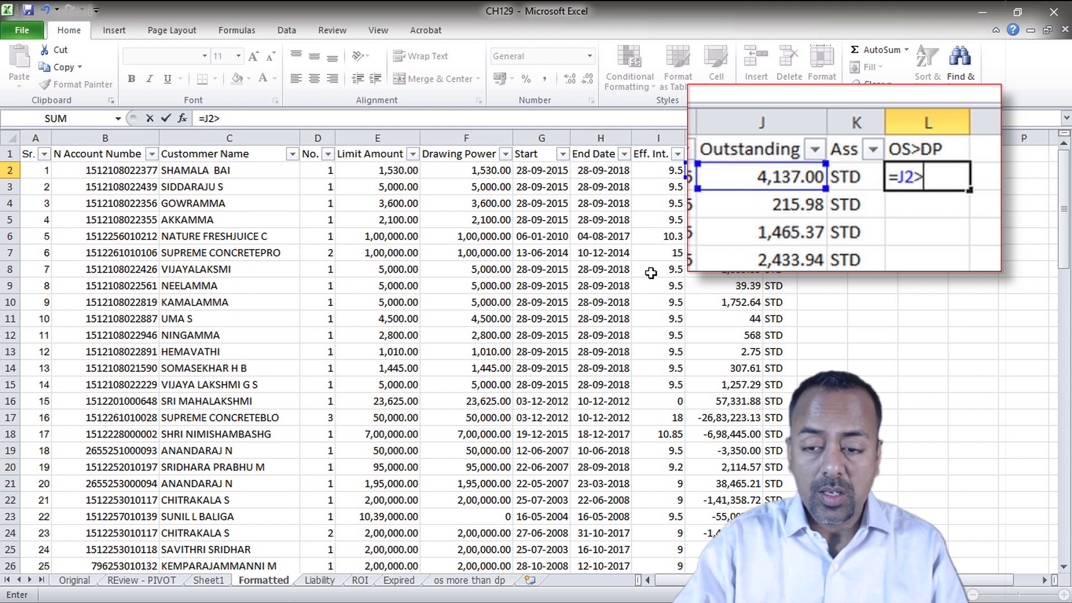
key(Left)
key(Left)
key(Left)
key(Left)
key(Left)
key(Left)
key(Left)
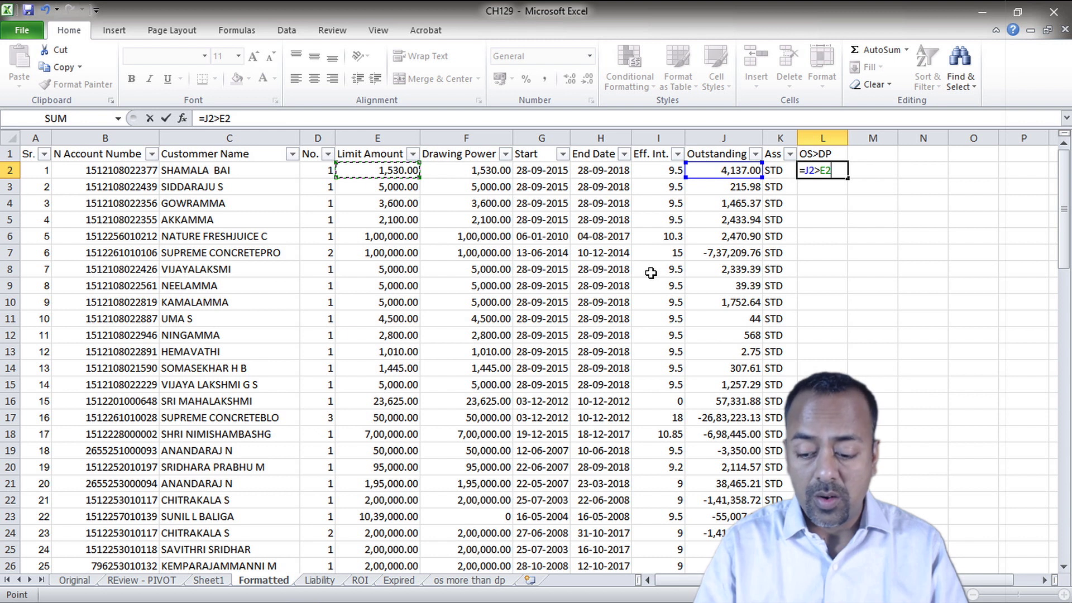
key(Right)
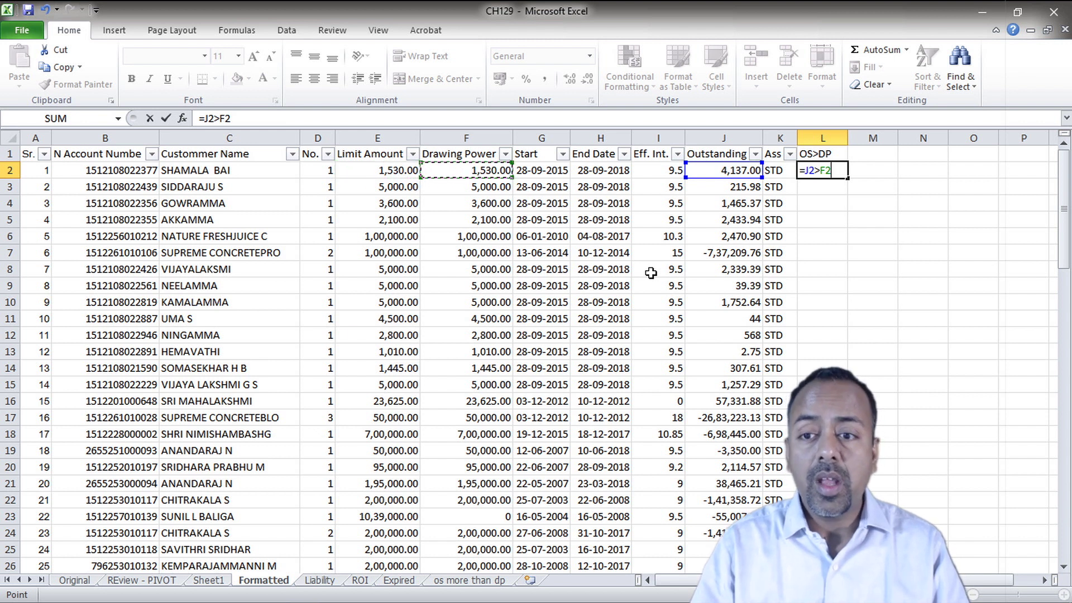
key(Return)
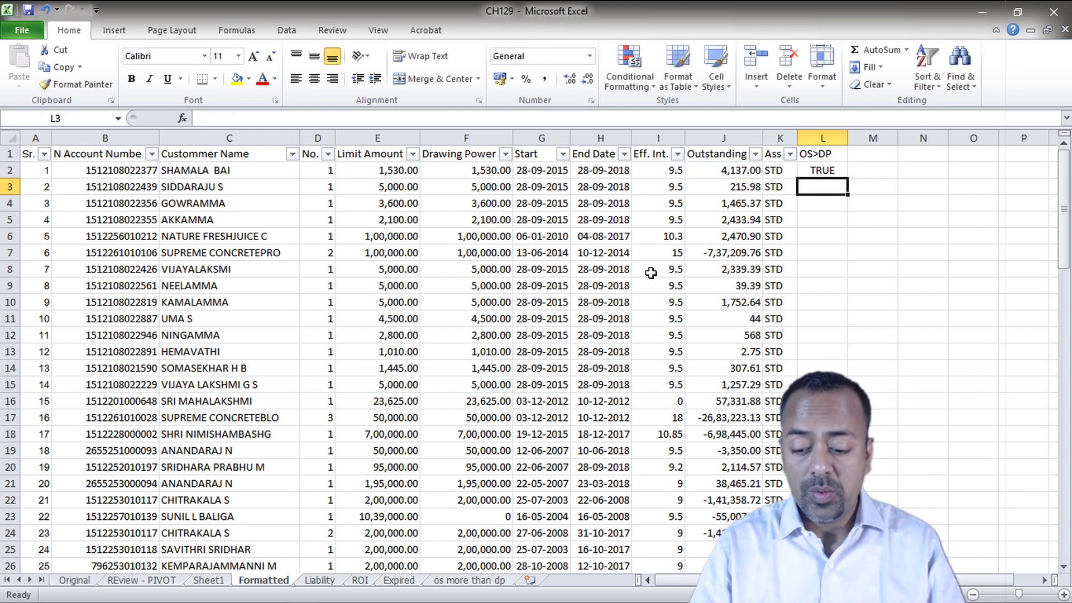
Step: Copy the L2 comparison formula down column L to the last account row
key(Up)
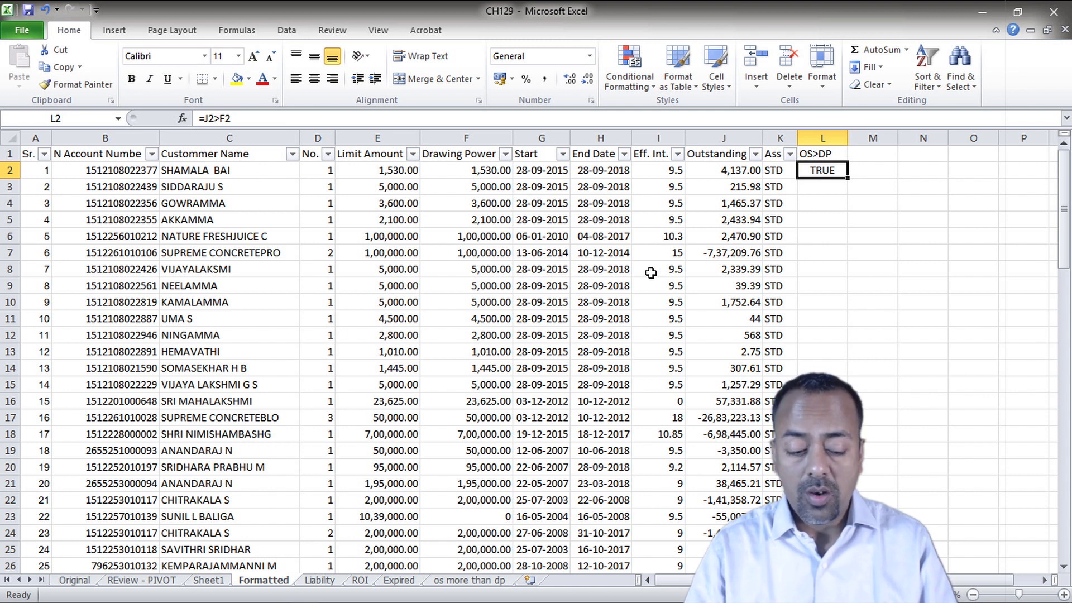
key(ctrl+c)
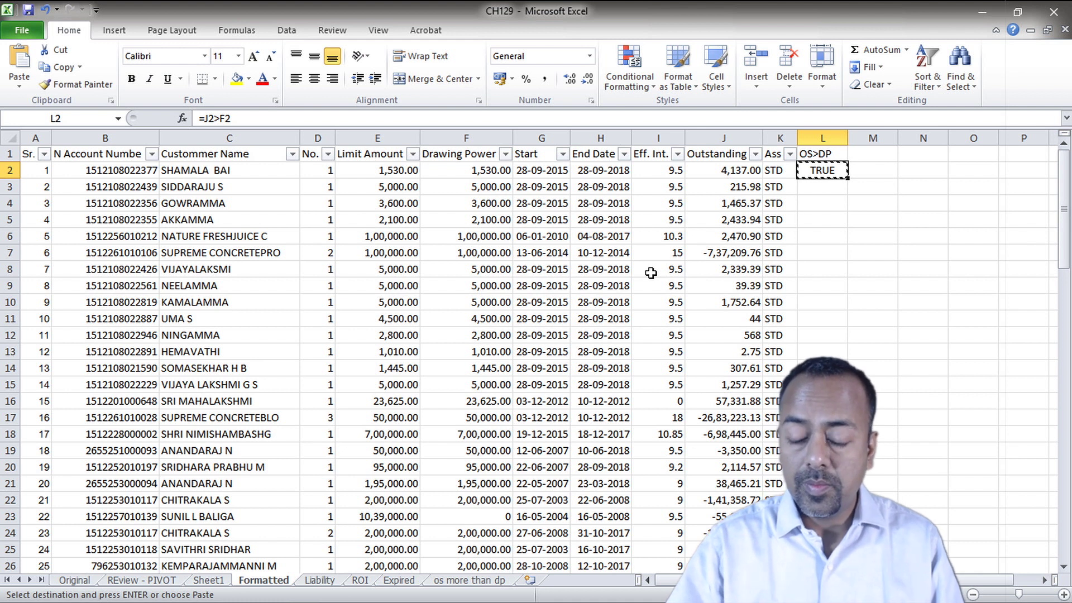
key(ctrl+shift+Down)
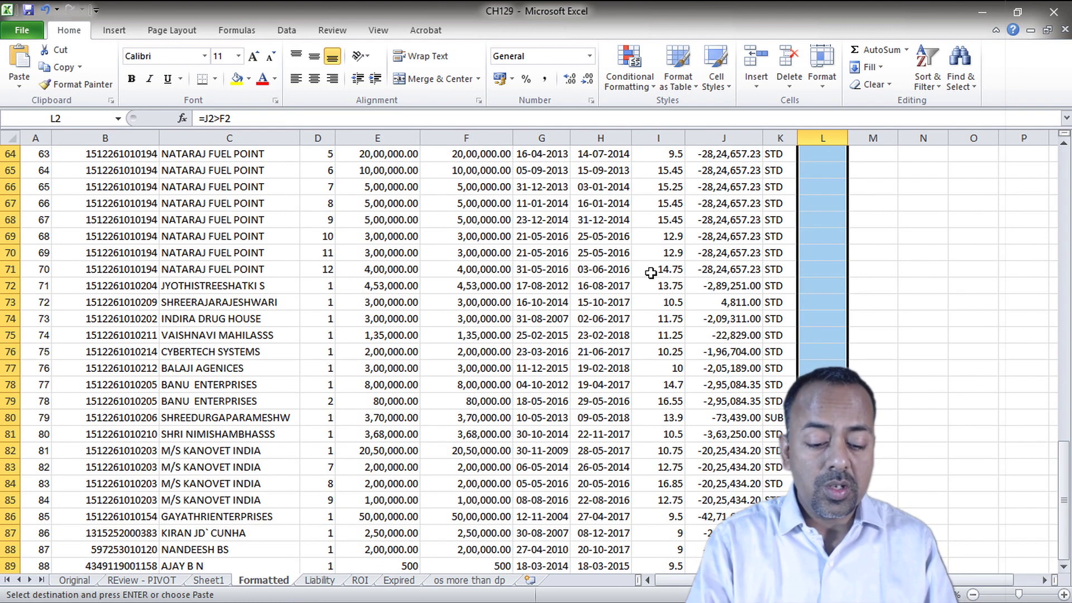
key(ctrl+v)
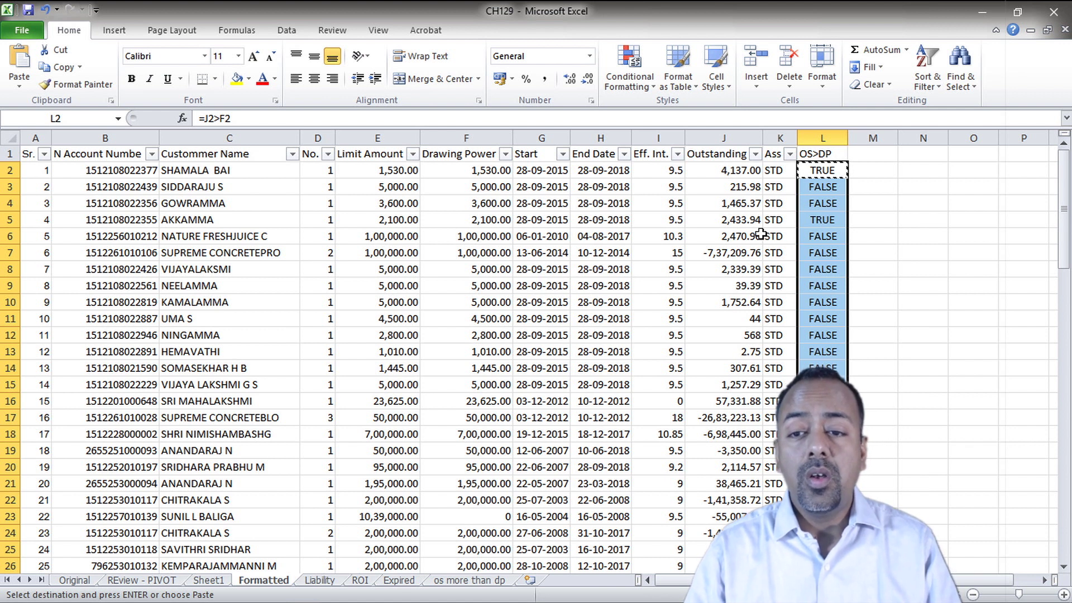
click(817, 185)
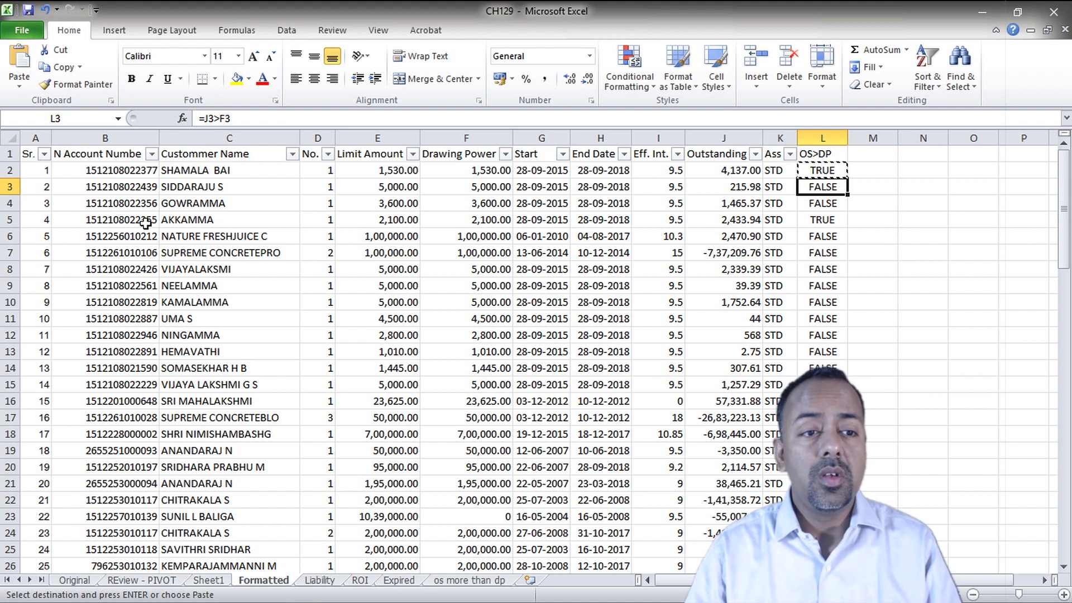
click(28, 154)
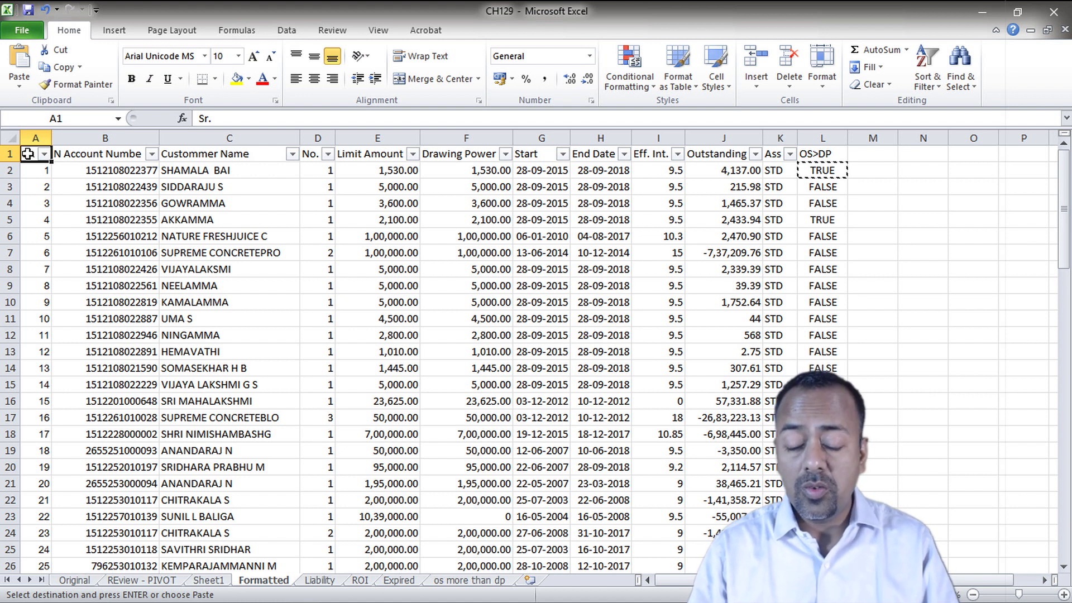
Step: Select the whole loan table A1:L89 and start a PivotTable from it
key(ctrl+shift+Right)
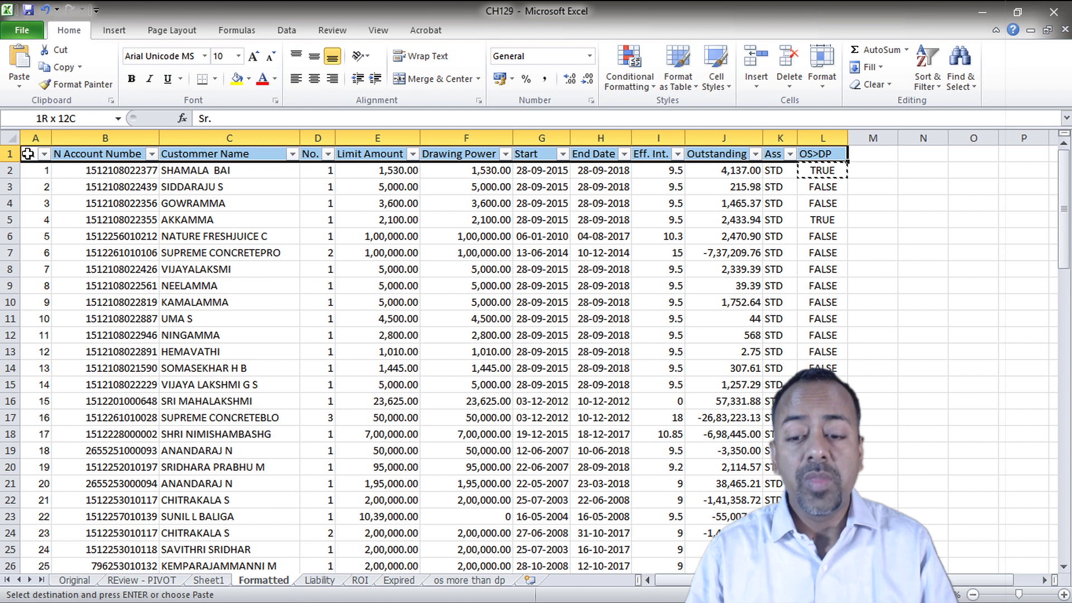
key(ctrl+shift+Down)
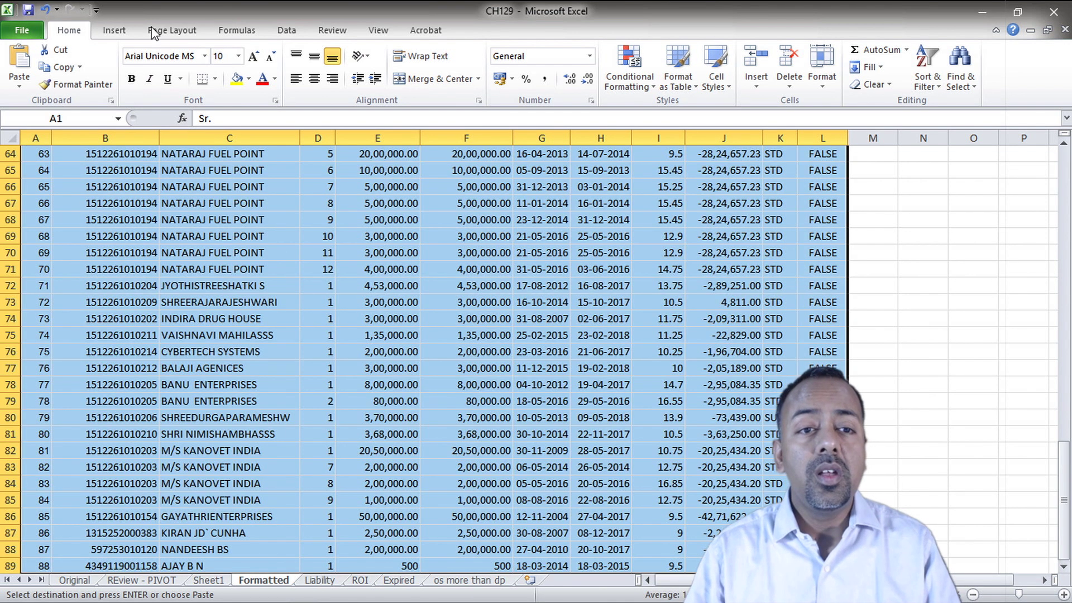
click(115, 33)
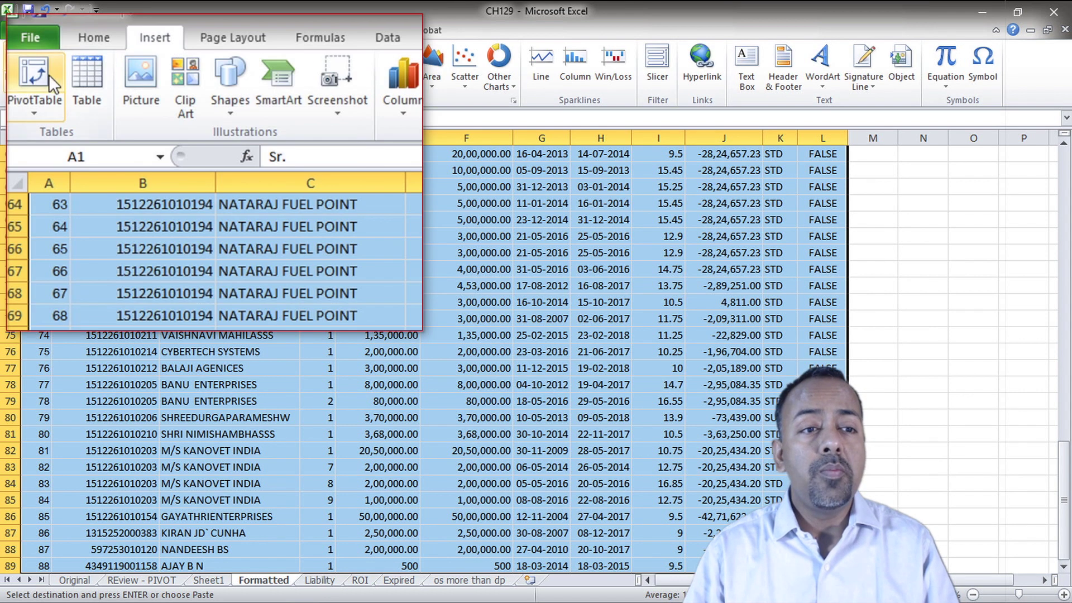
click(28, 60)
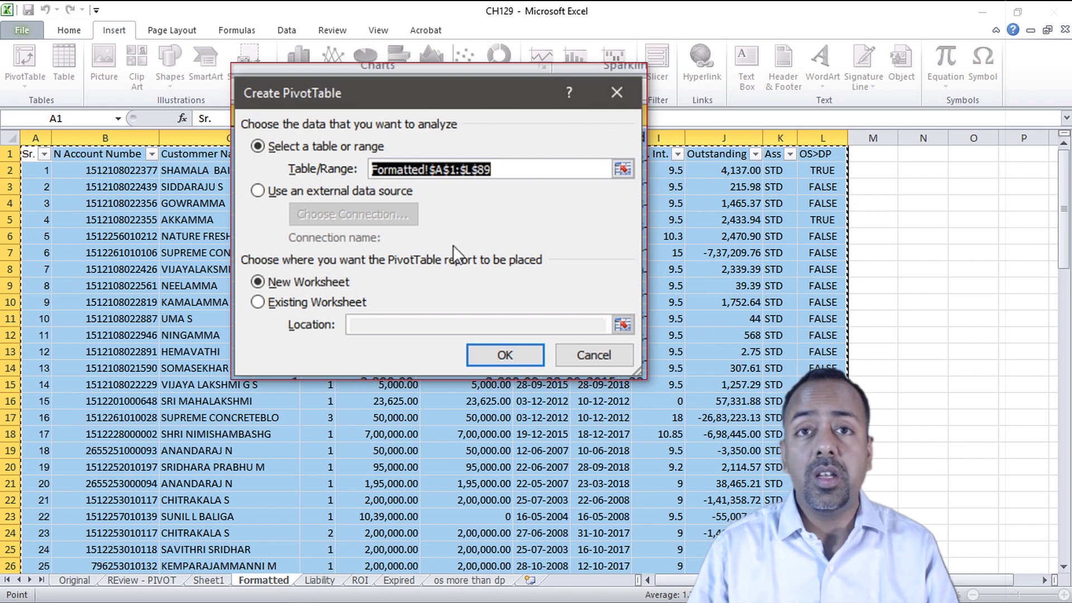
Step: Confirm creating the pivot table from Formatted!$A$1:$L$89 on a new worksheet
click(500, 357)
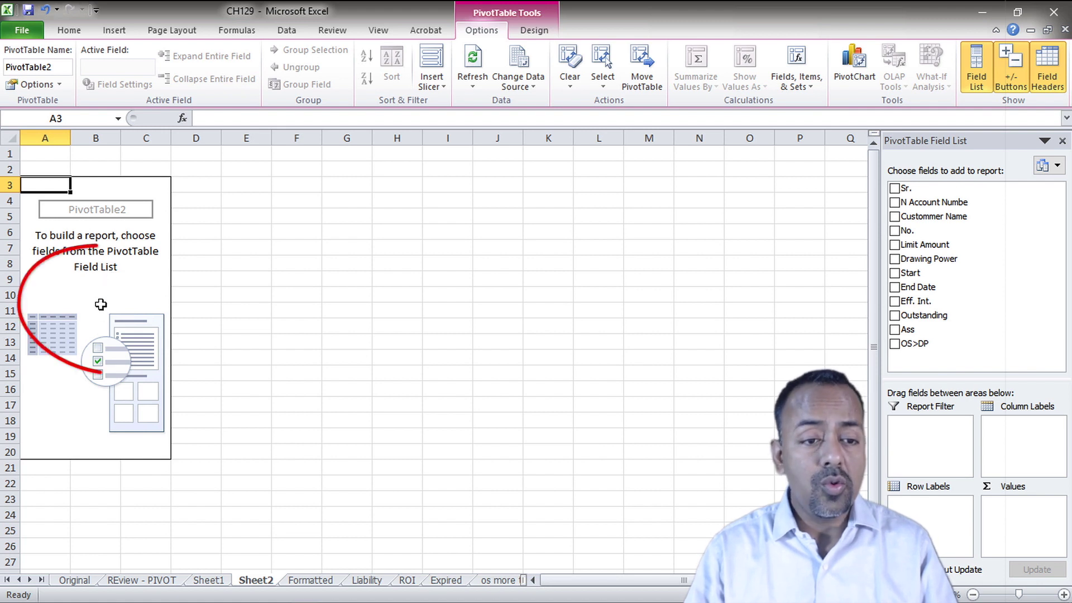
Step: Turn on Classic PivotTable layout in the pivot table's Display options
right_click(121, 294)
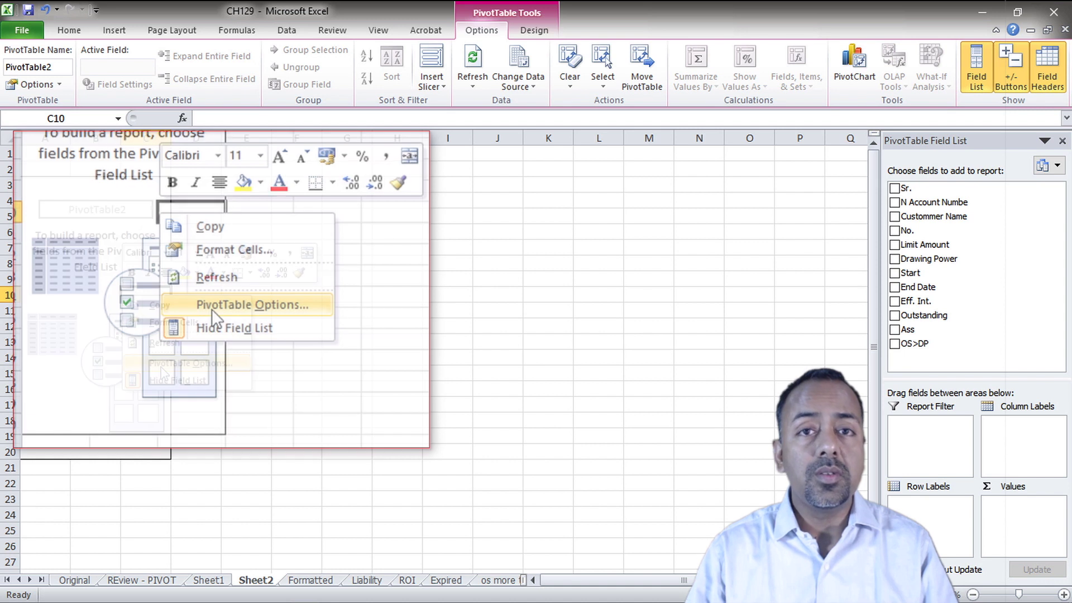
click(213, 309)
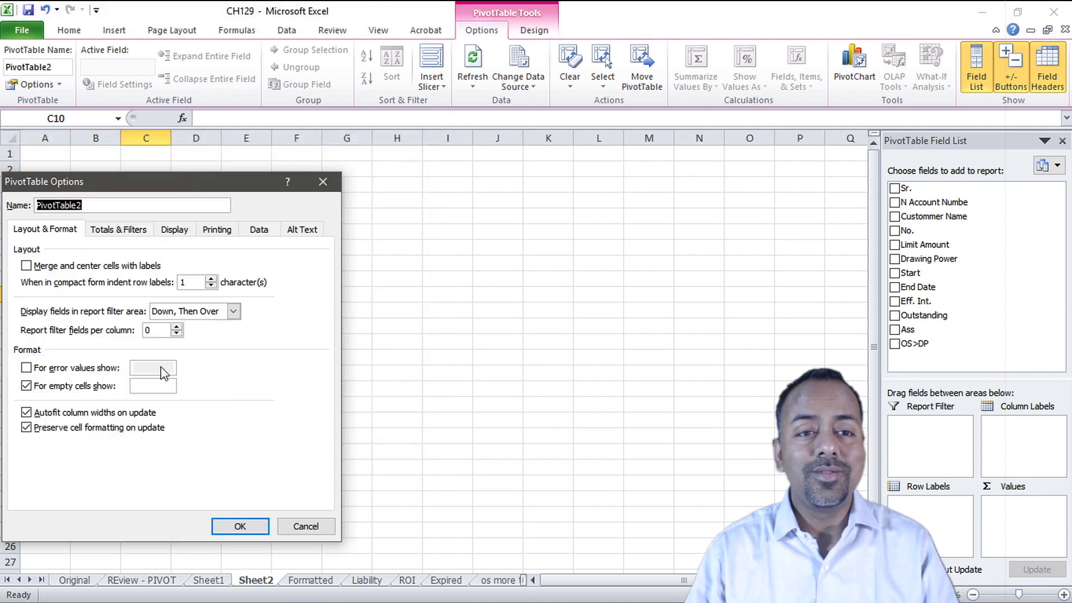
click(175, 230)
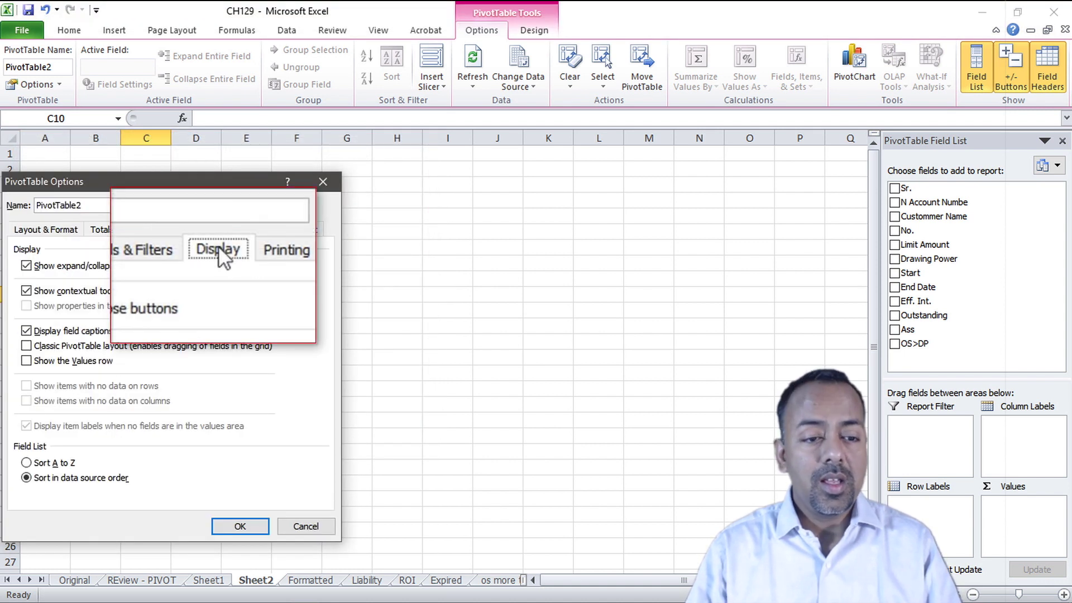
click(26, 346)
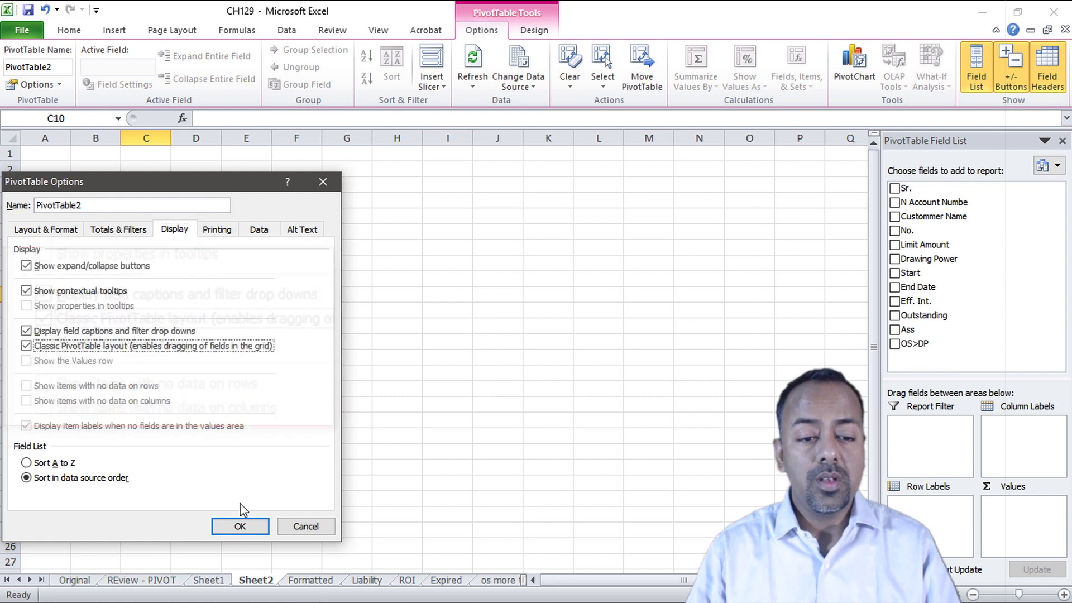
click(247, 529)
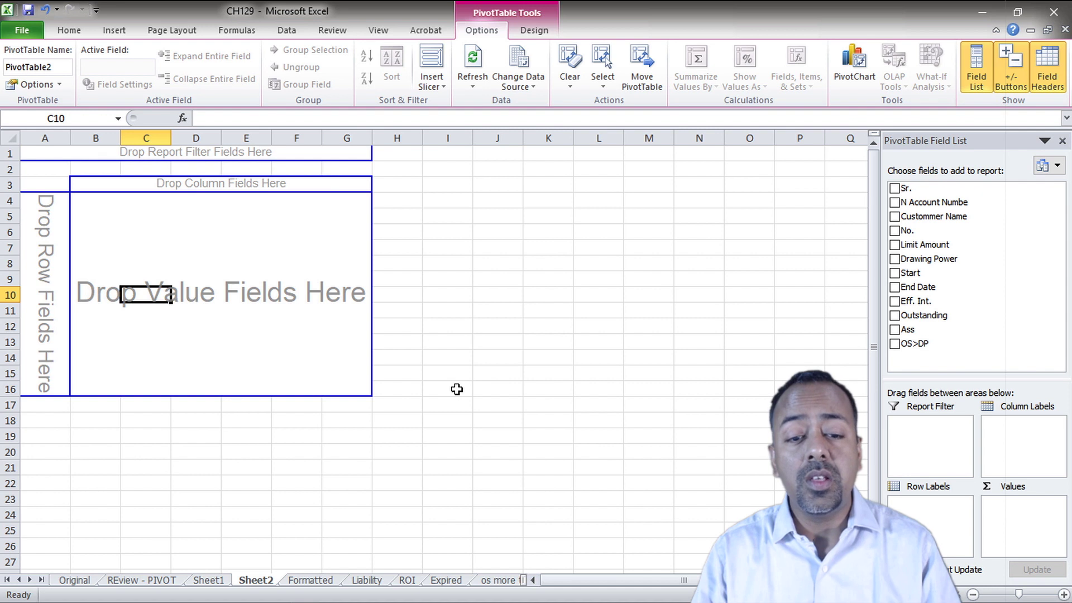
mouse_move(323, 597)
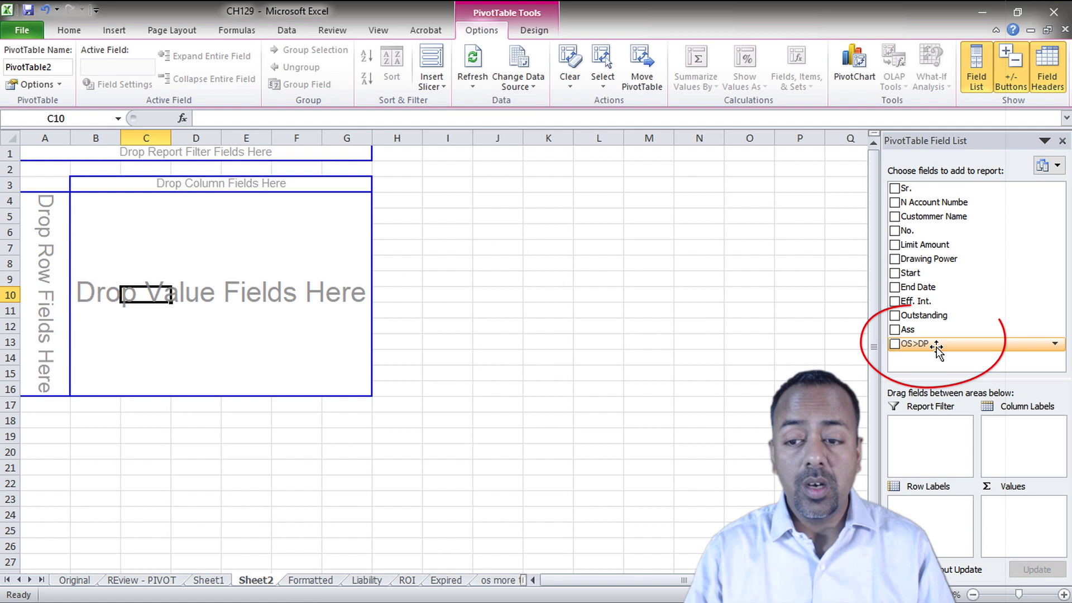
Step: Put OS>DP in rows and Sr. in values, giving Sum of Sr. FALSE 3808, TRUE 108
drag(936, 347, 38, 251)
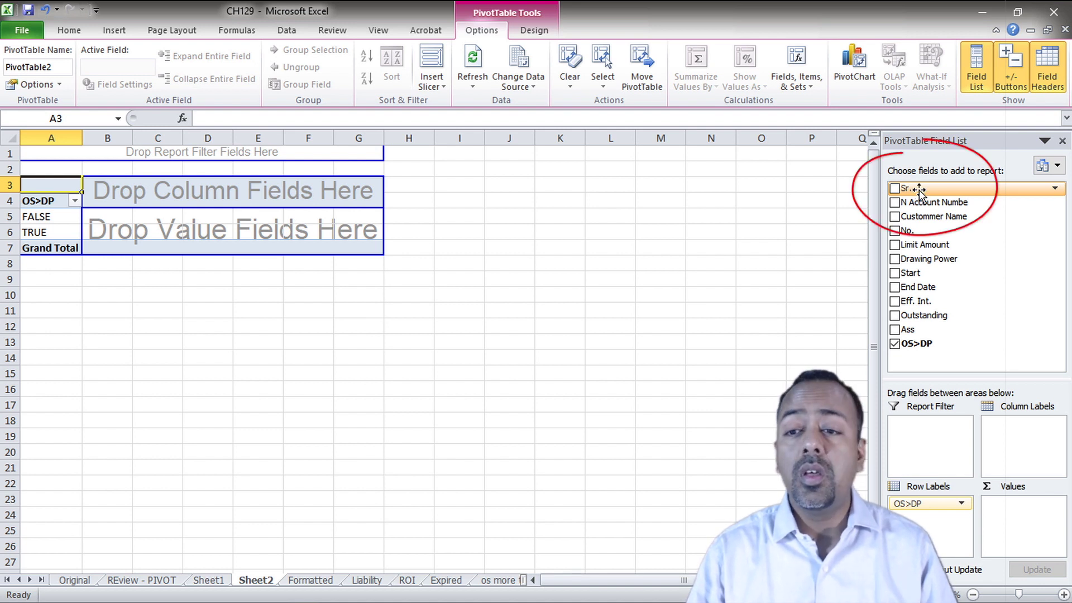
drag(919, 190, 213, 227)
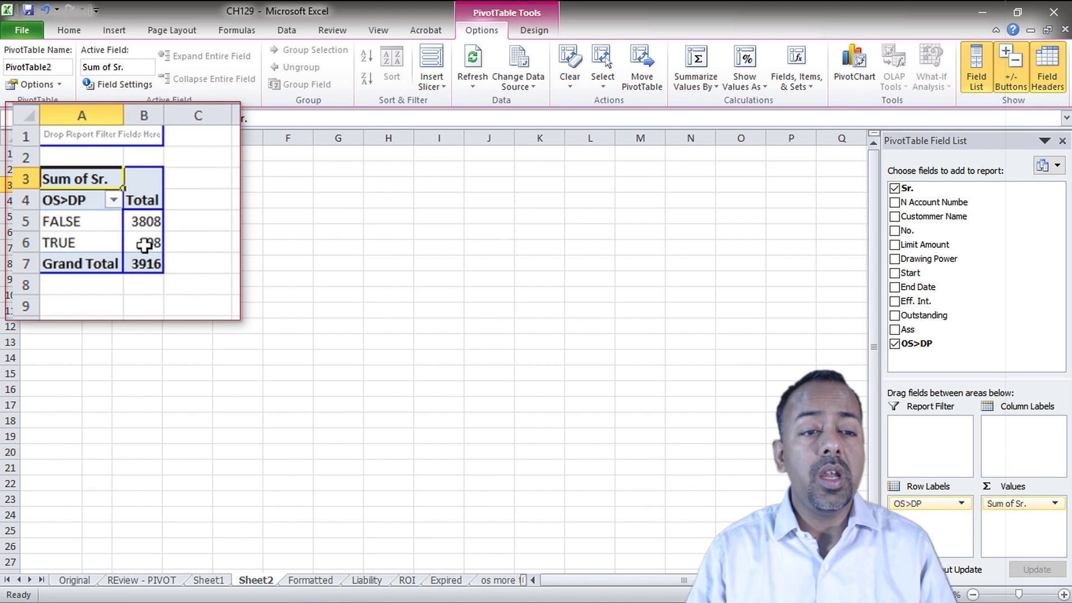
Step: Summarize Sr. by Count instead of Sum: 84 FALSE, 4 TRUE, 88 total
right_click(99, 181)
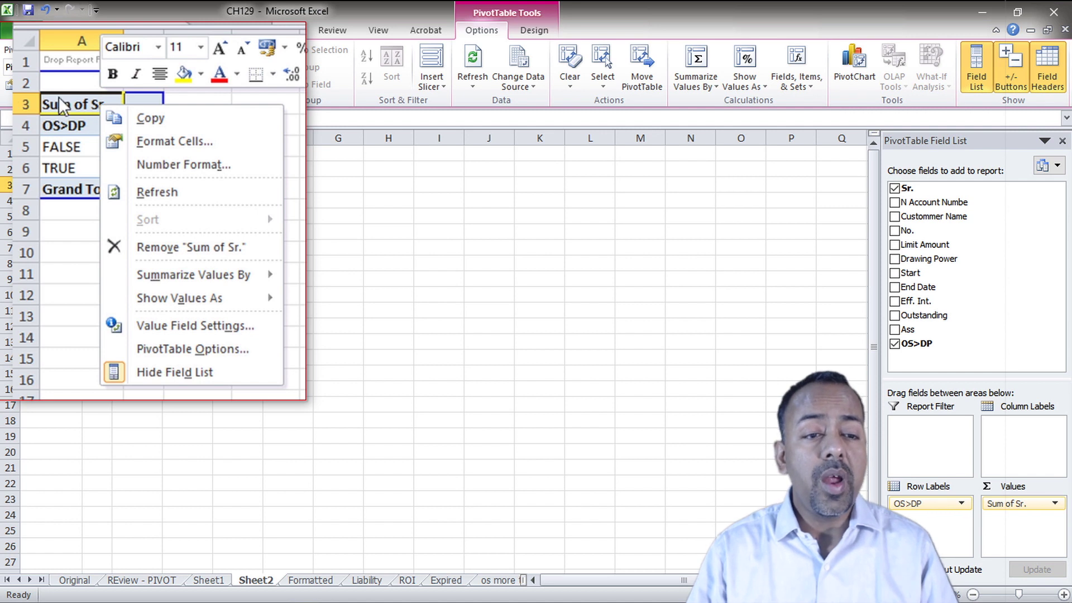
mouse_move(167, 269)
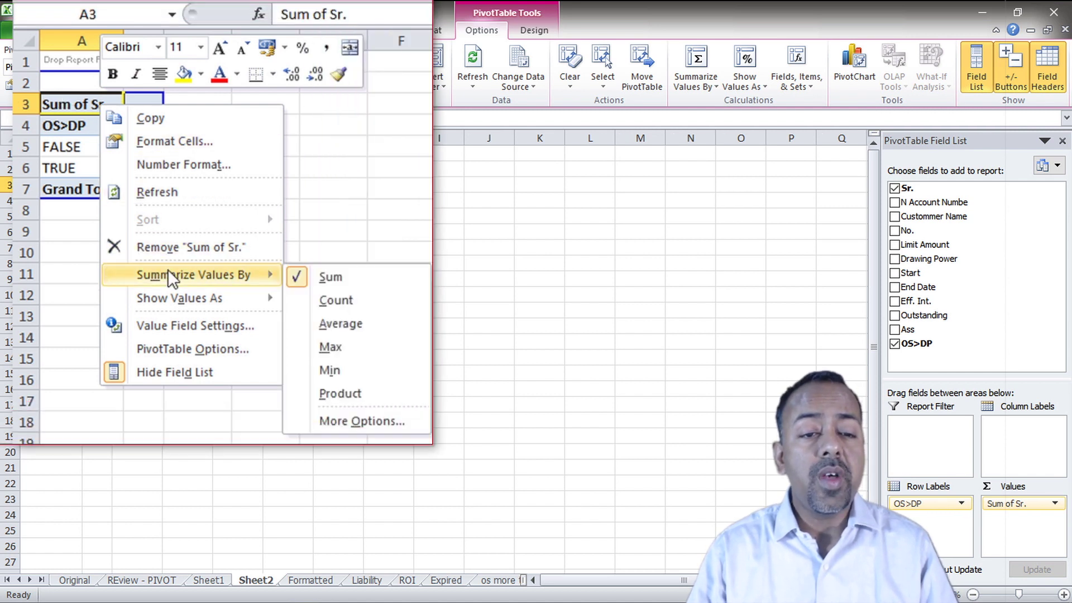
click(340, 303)
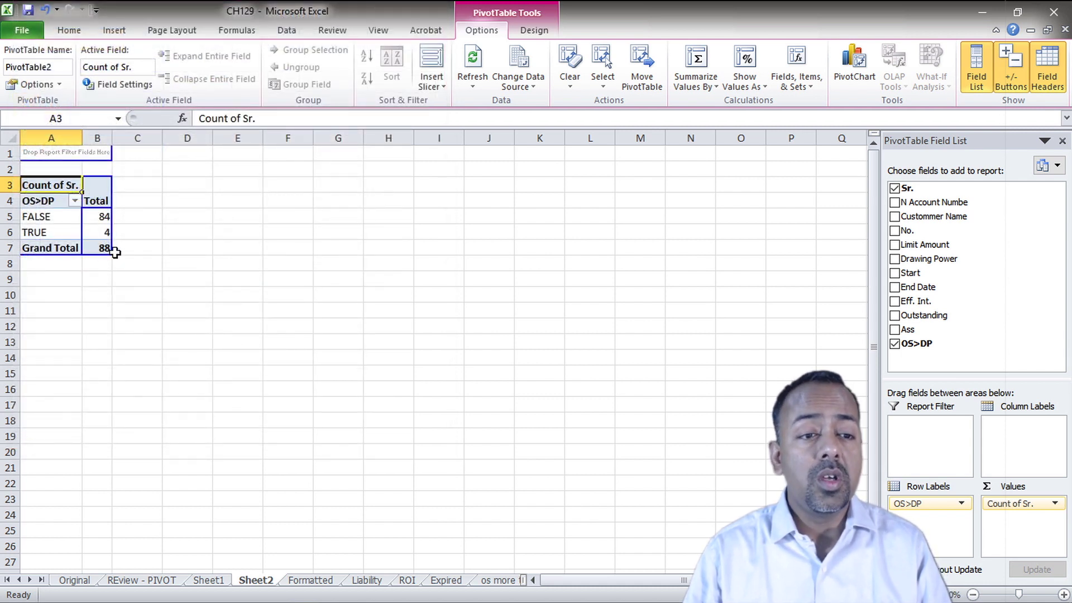
mouse_move(104, 236)
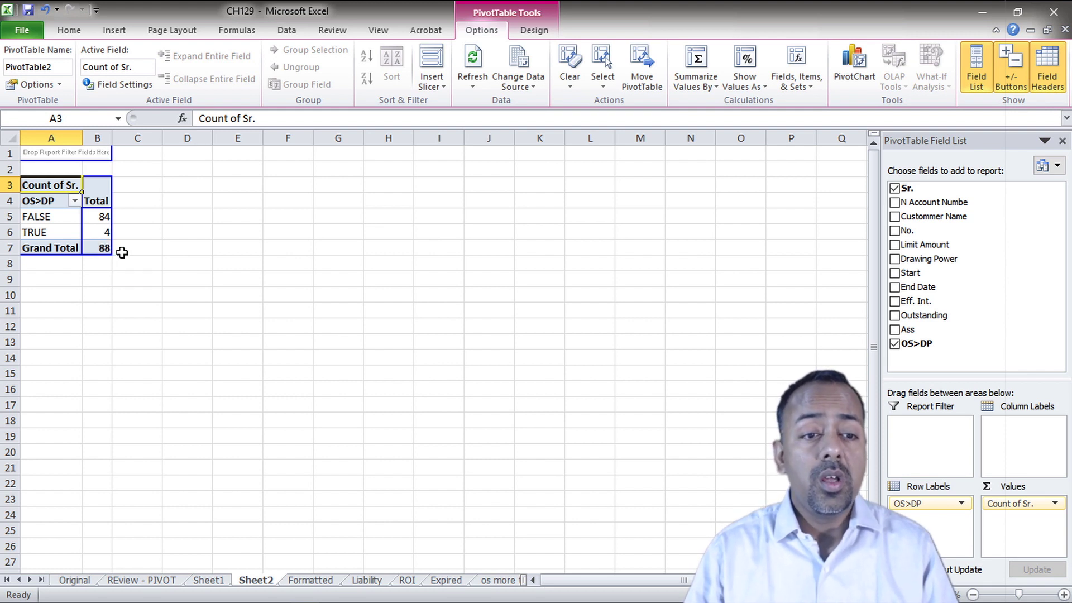
Step: Drill down into the 4 TRUE accounts on Sheet3, widen columns B and G, then view Sheet1
double_click(143, 198)
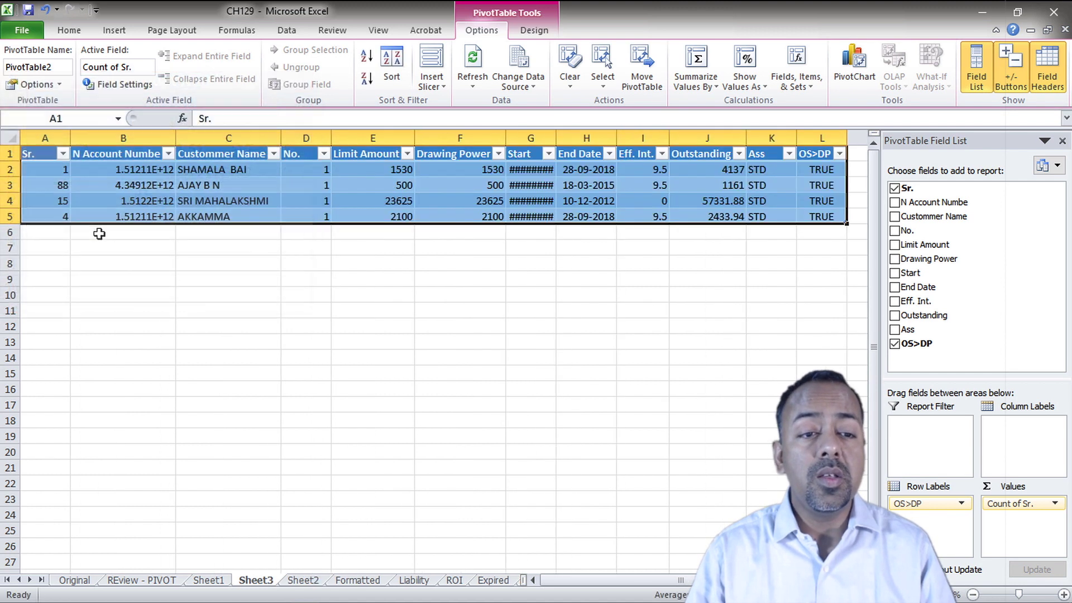
drag(177, 134, 180, 134)
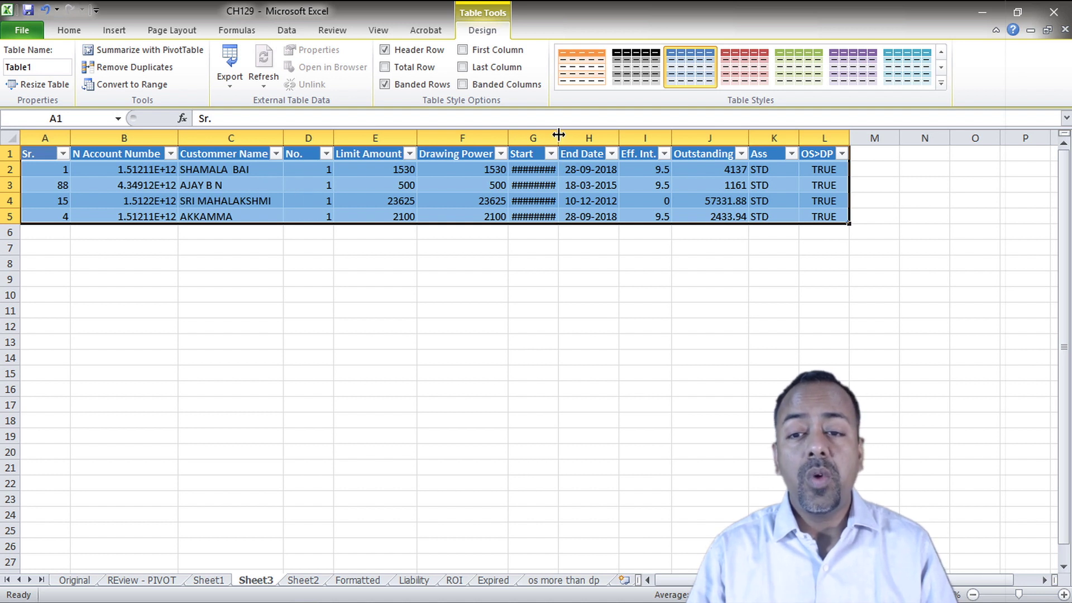
drag(558, 134, 565, 135)
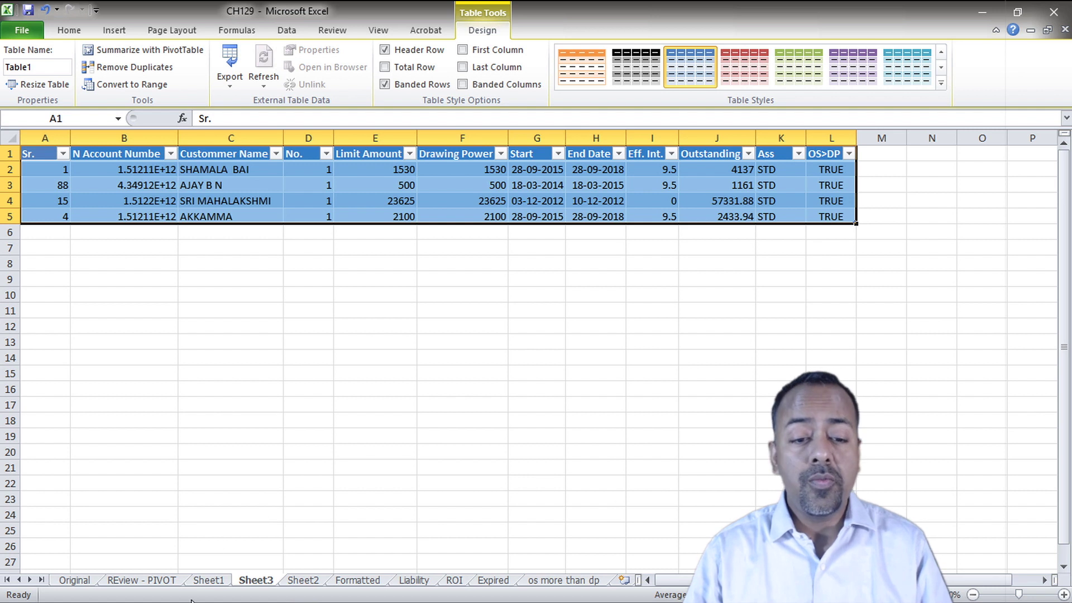
click(213, 581)
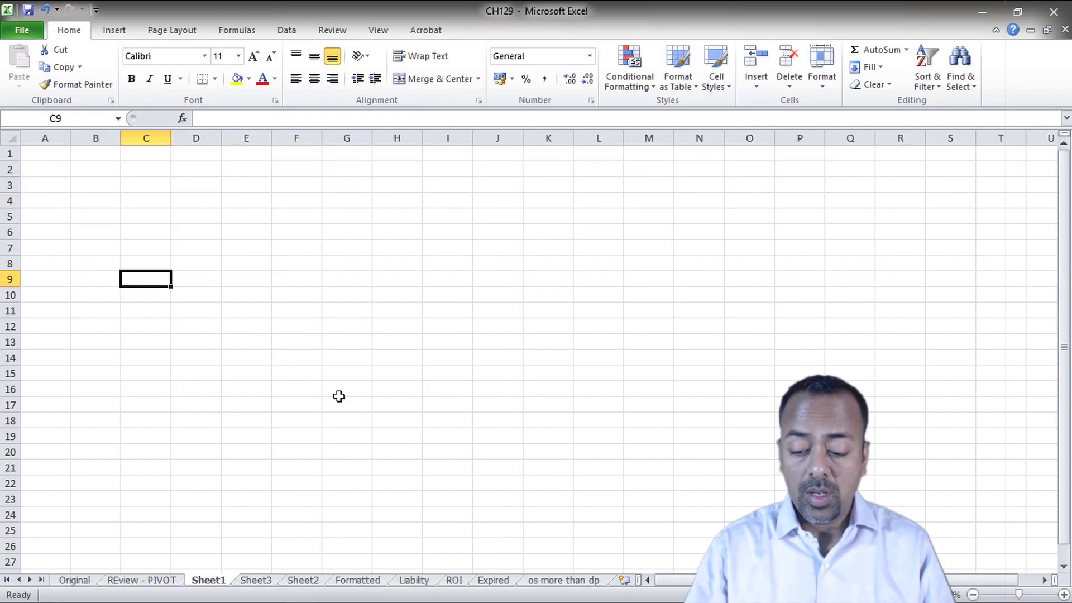
Step: Return to Sheet2 showing the OS>DP count pivot table
key(Up)
key(Up)
key(Up)
key(Up)
key(Up)
key(Up)
key(Up)
key(Up)
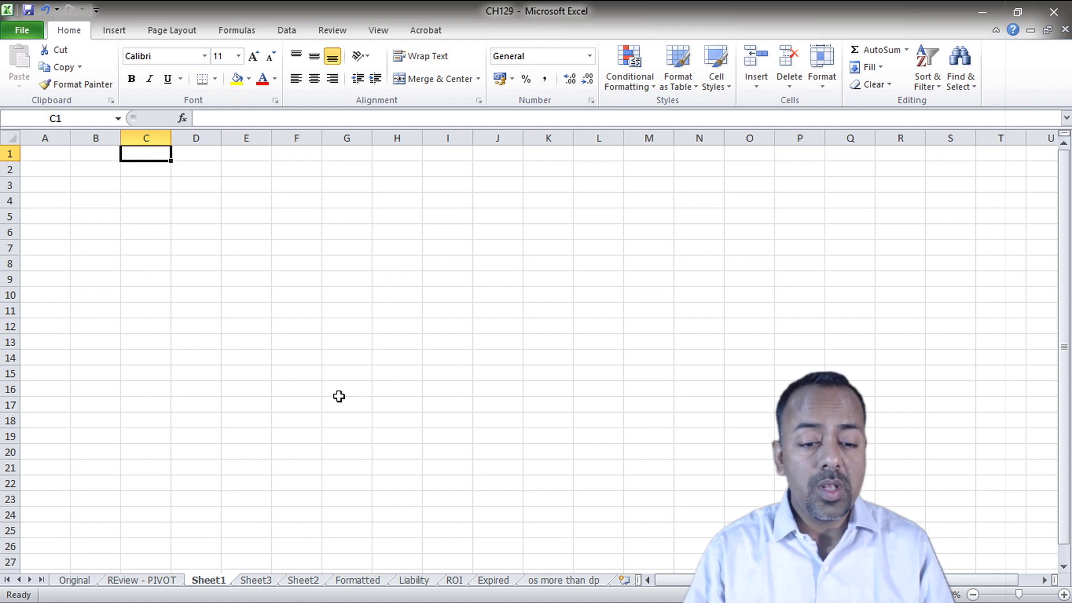
click(303, 581)
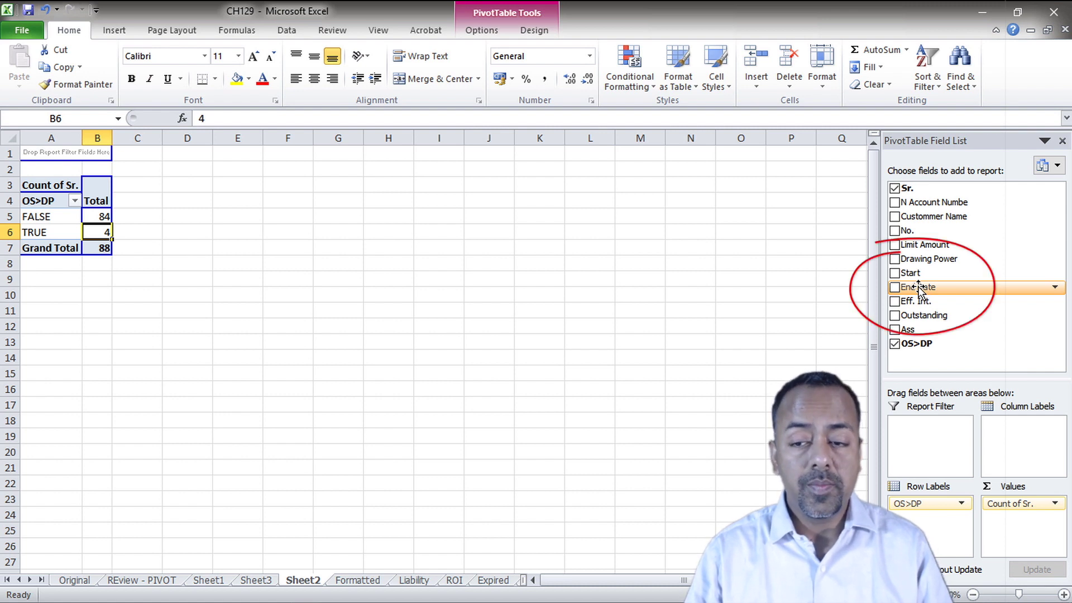
Step: Add End Date as a second row field nested under OS>DP
drag(919, 288, 937, 516)
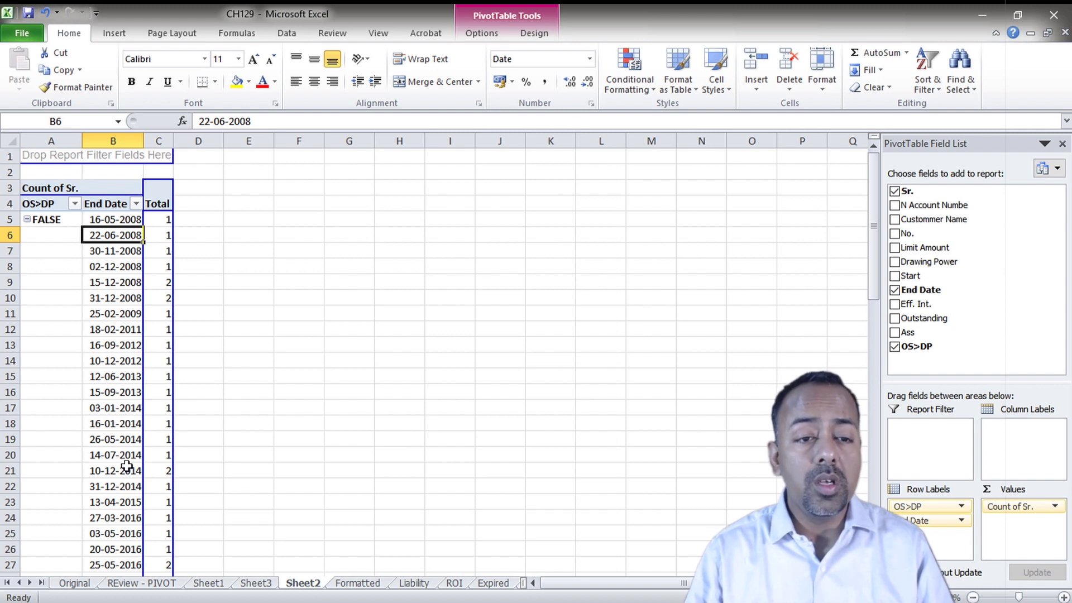
Step: Group the End Date field by Years only, removing Months, so rows show 2008 to 2026
right_click(112, 210)
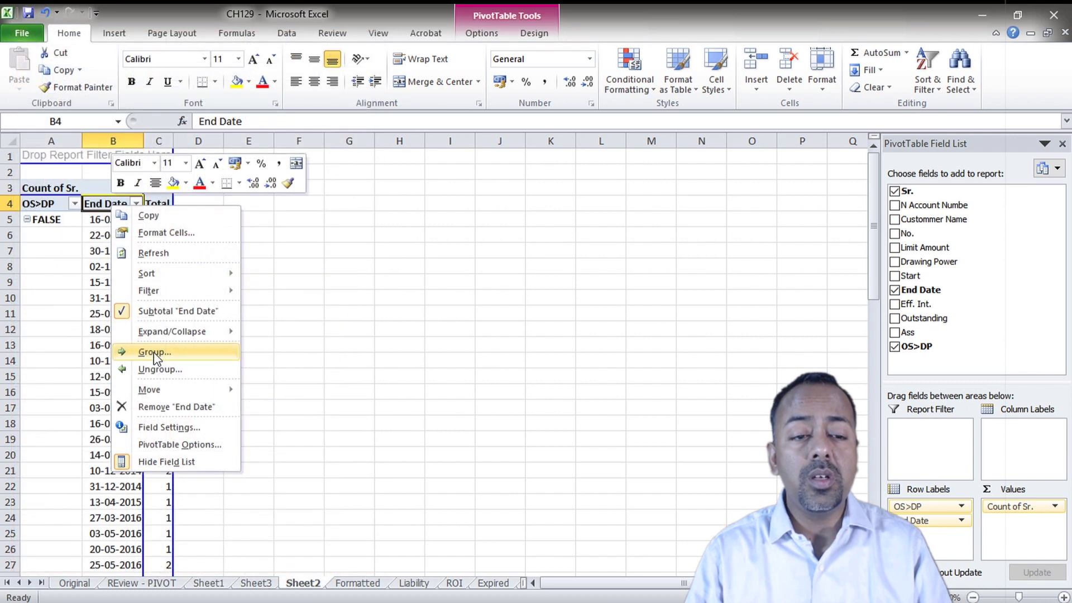
click(153, 352)
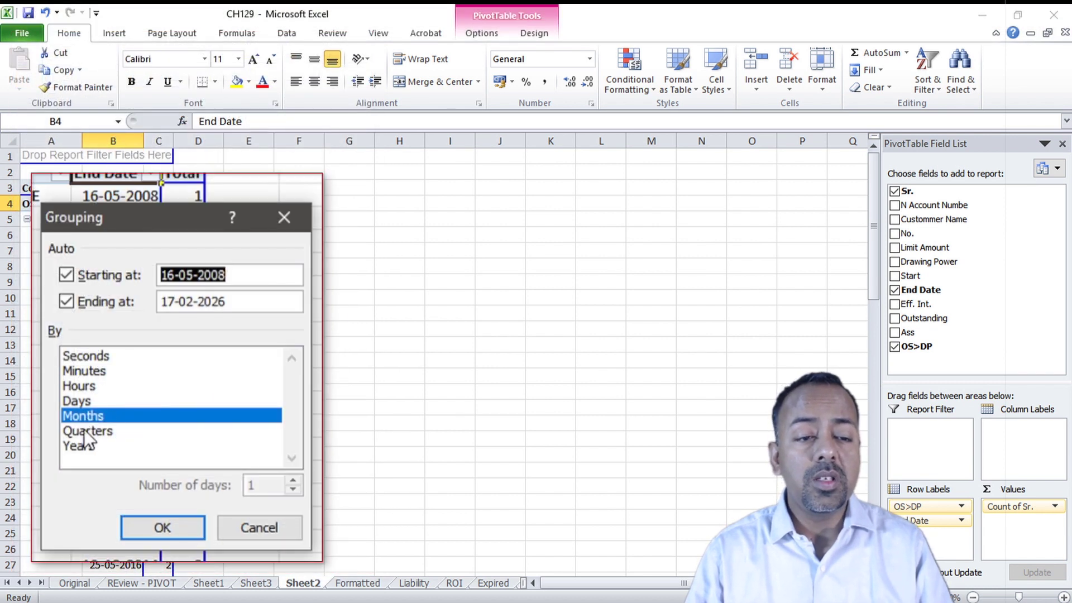
click(81, 445)
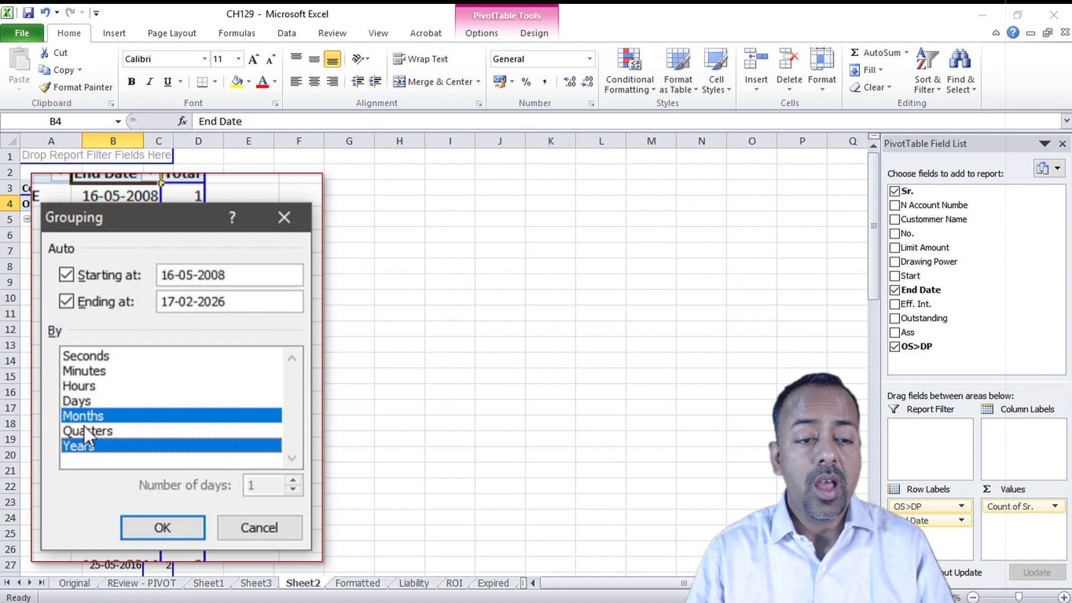
click(83, 414)
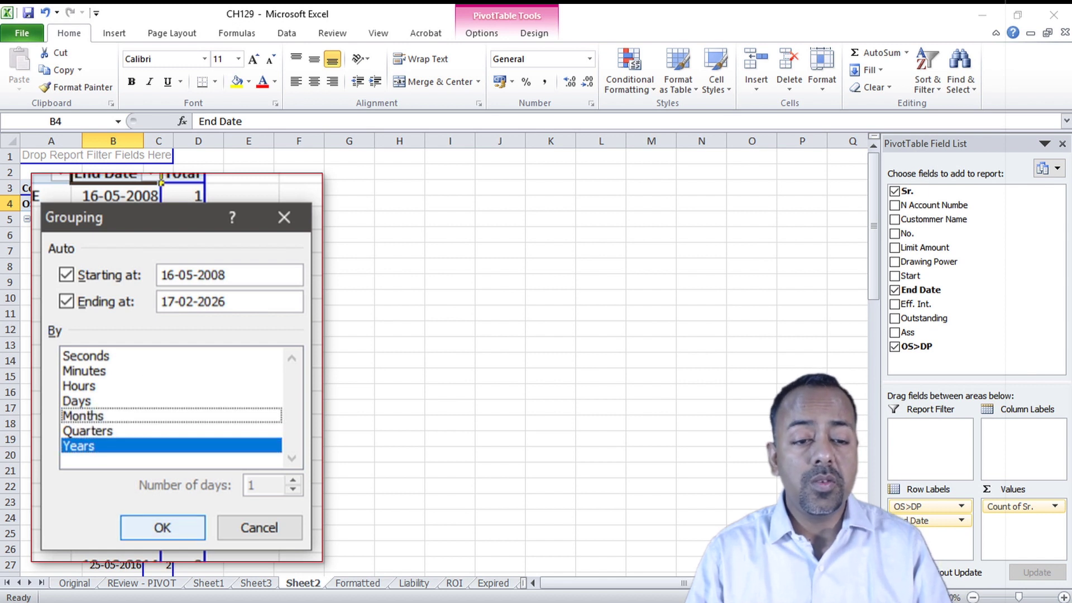
click(143, 445)
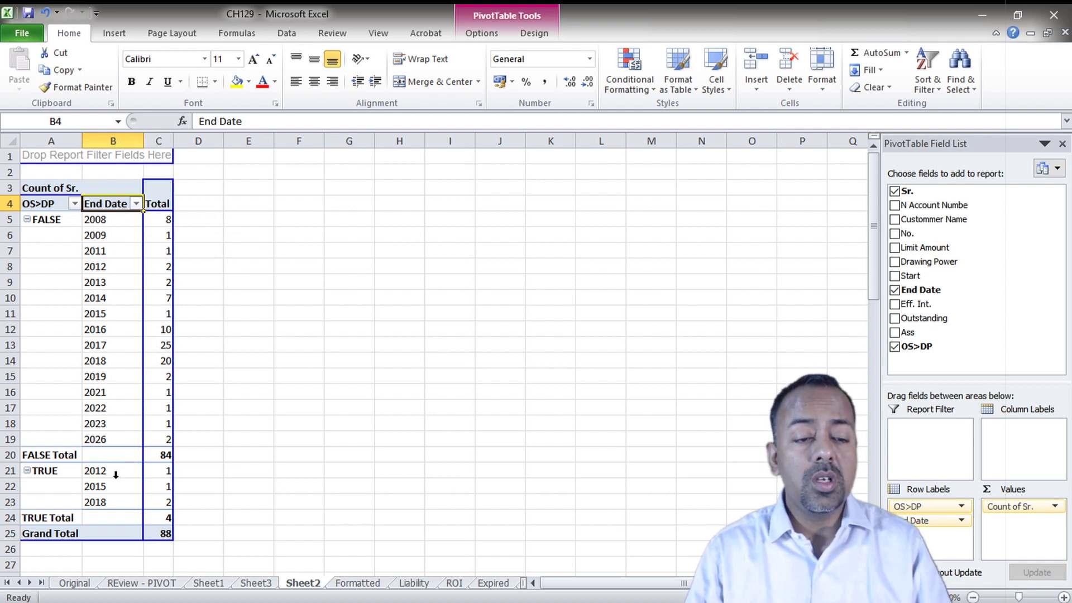
mouse_move(160, 476)
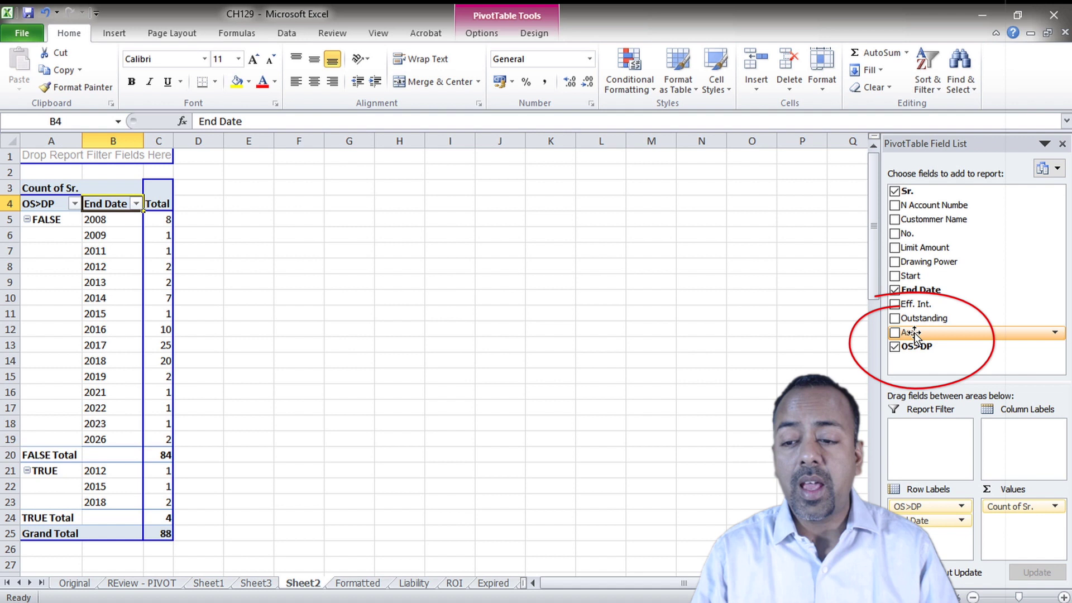
Step: Add the Ass field to Column Labels to split counts into DBT, STD and SUB columns
drag(915, 335, 1002, 441)
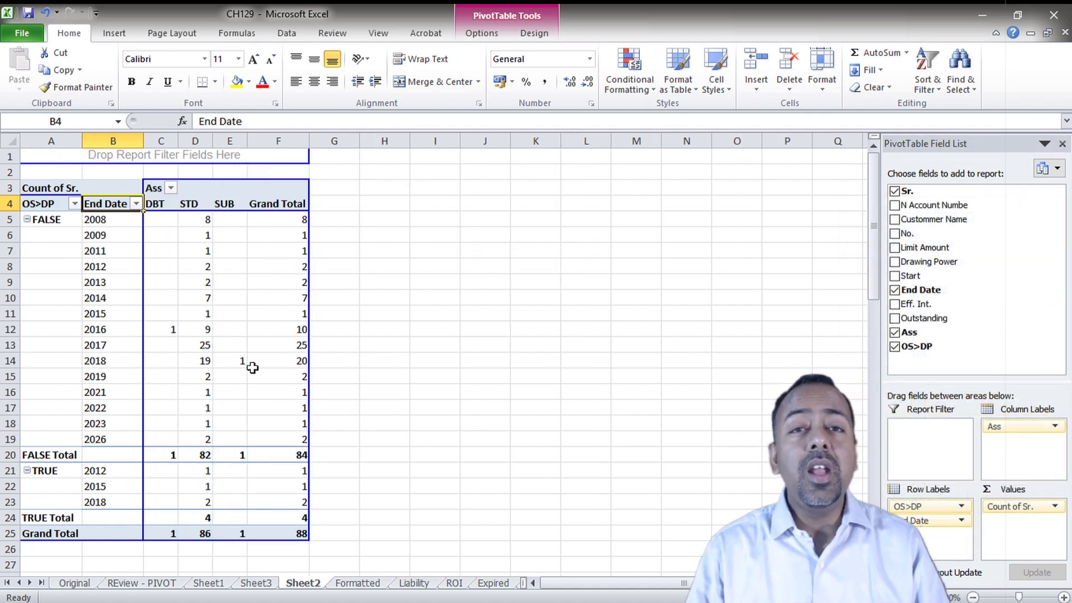
mouse_move(240, 360)
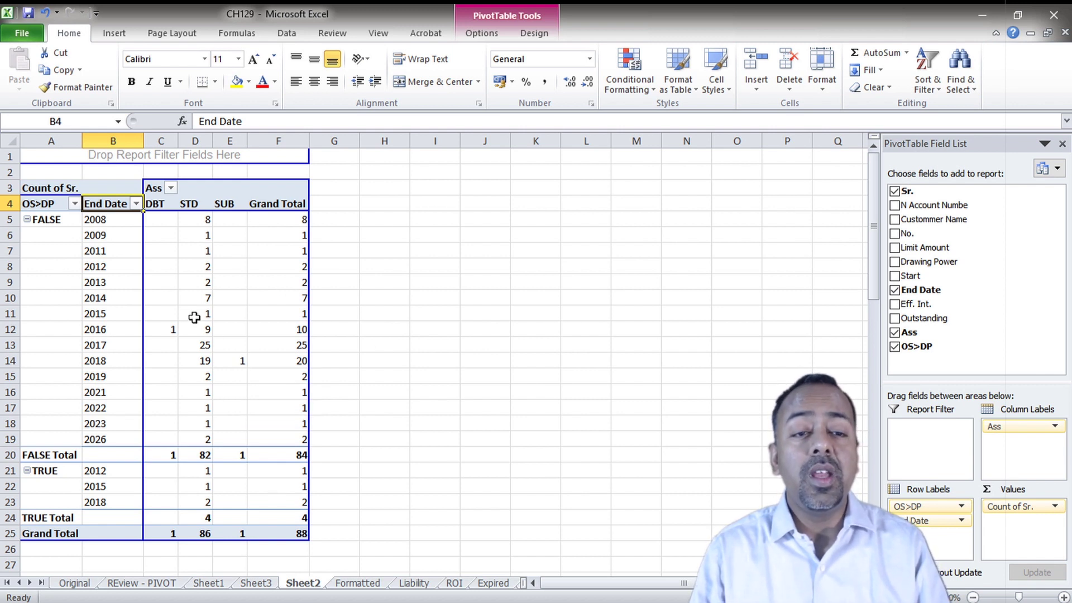
mouse_move(219, 303)
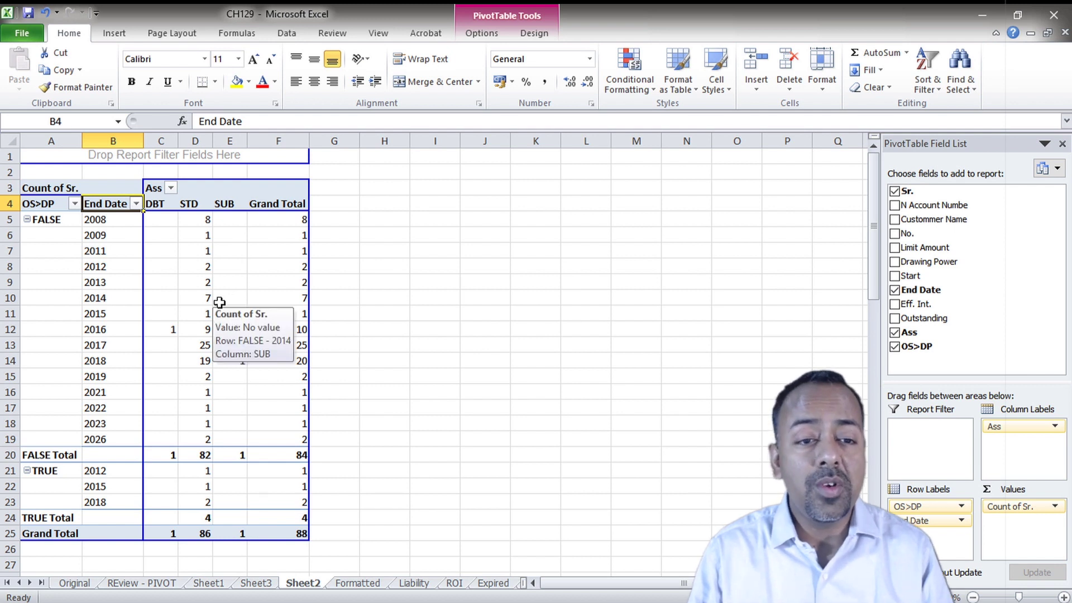